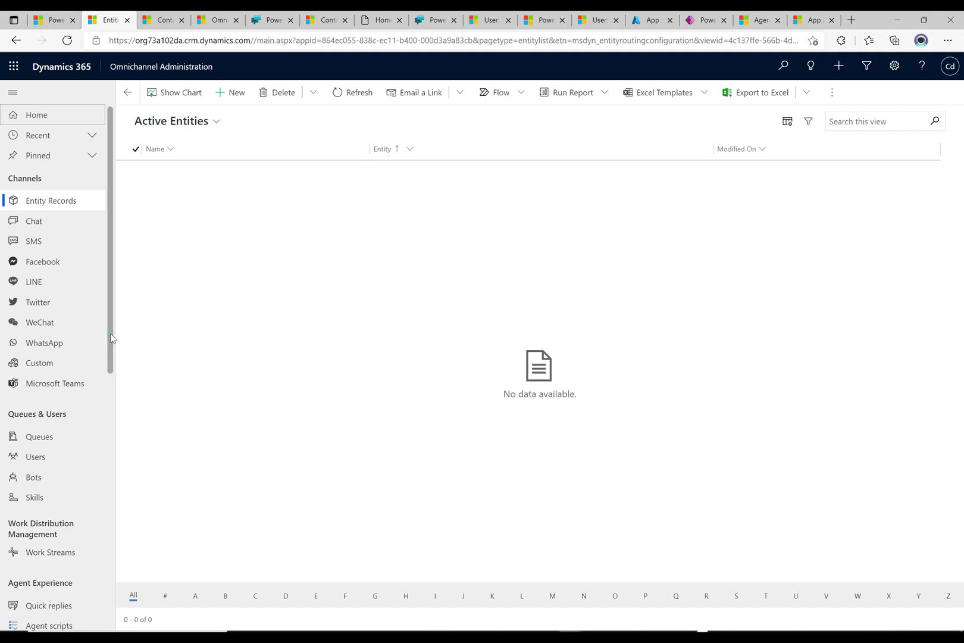
- Scroll the left sitemap down to reach Operating Hours under Settings
left_click_drag(112, 337, 113, 602)
- Create and save a new operating hour record with name and description both 'Weekdays'
left_click(56, 404)
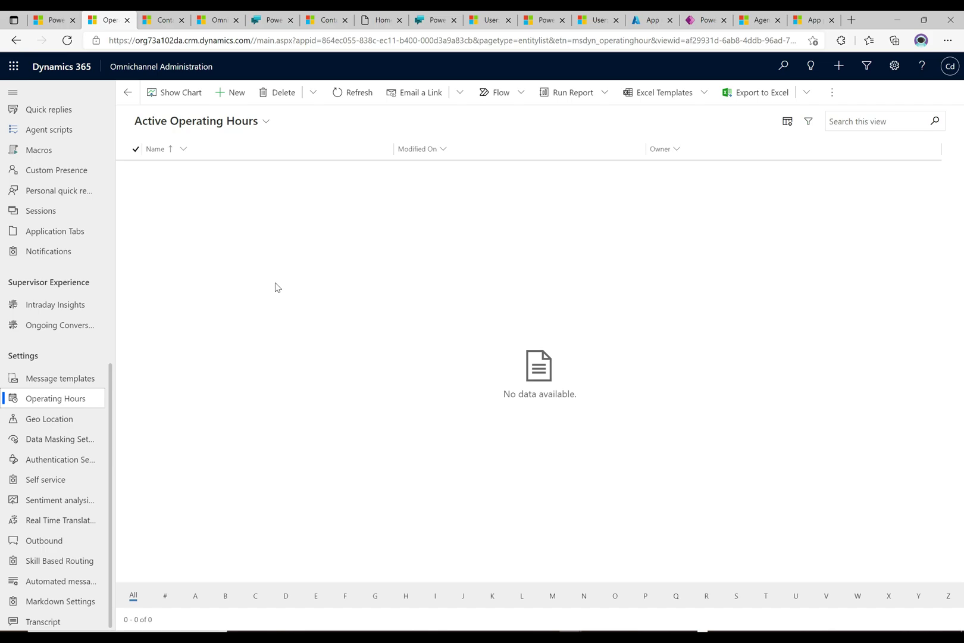
left_click(235, 93)
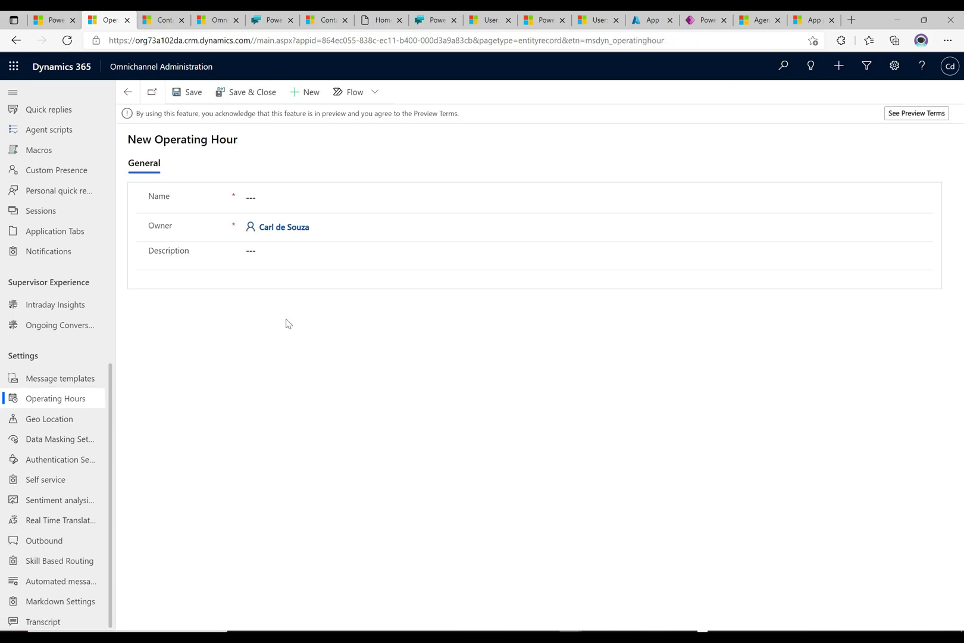
left_click(273, 201)
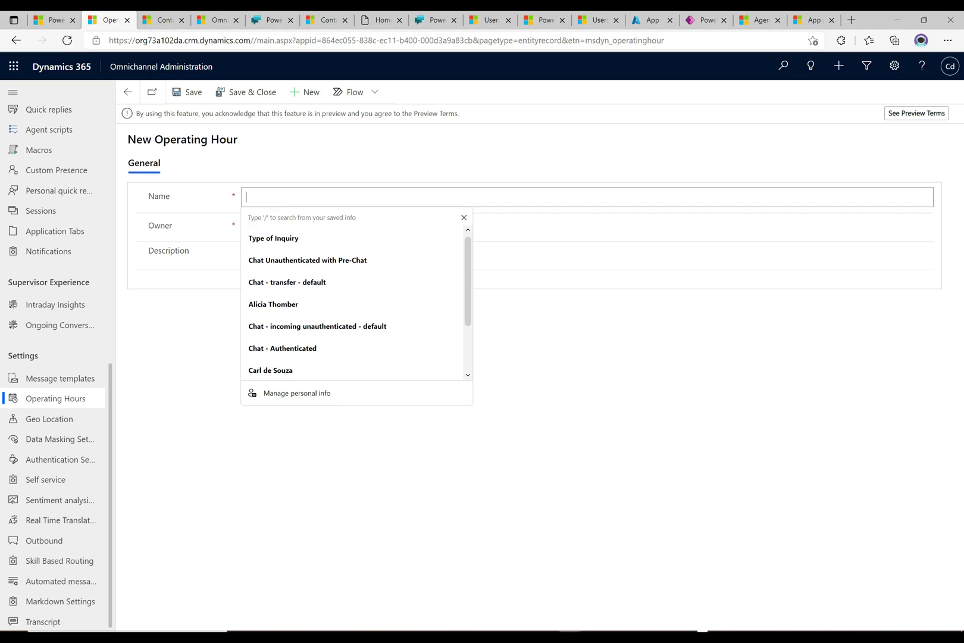
type("Weekdays")
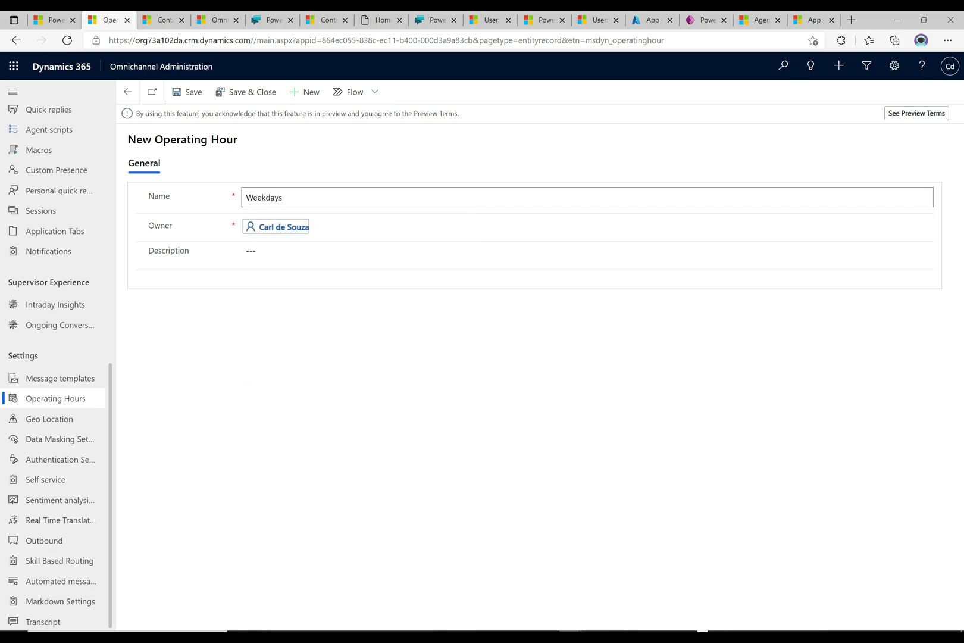
left_click(273, 251)
type("We")
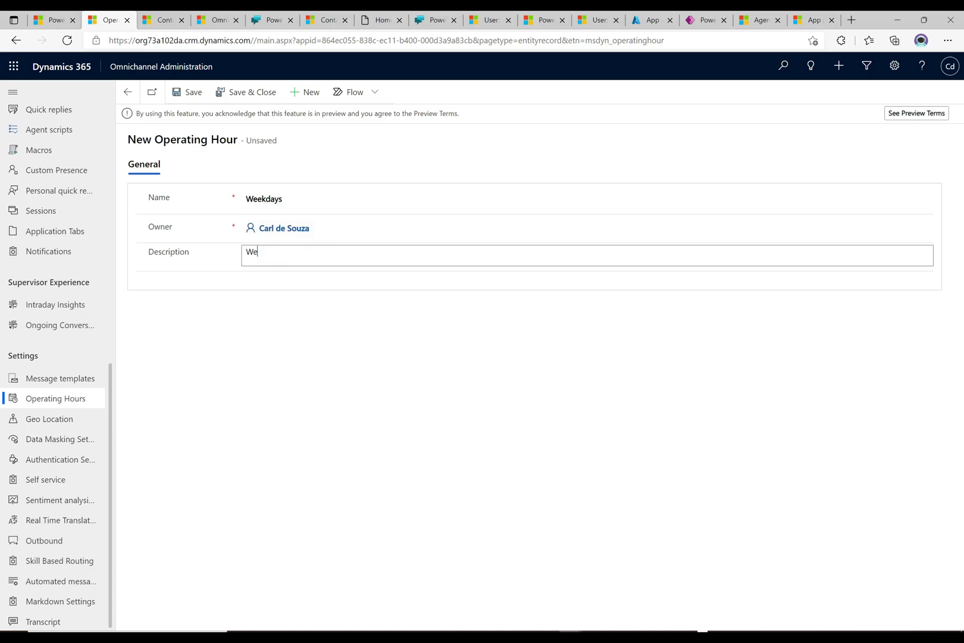
type("ekdays")
left_click(184, 92)
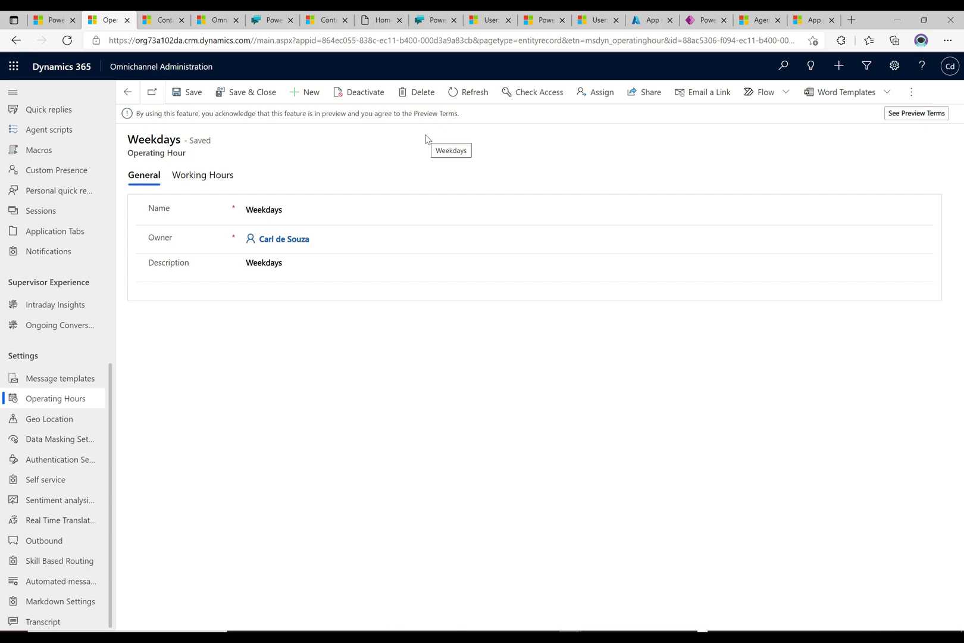
- In the Working Hours calendar, edit only the February 23, 2022 Working occurrence
left_click(196, 178)
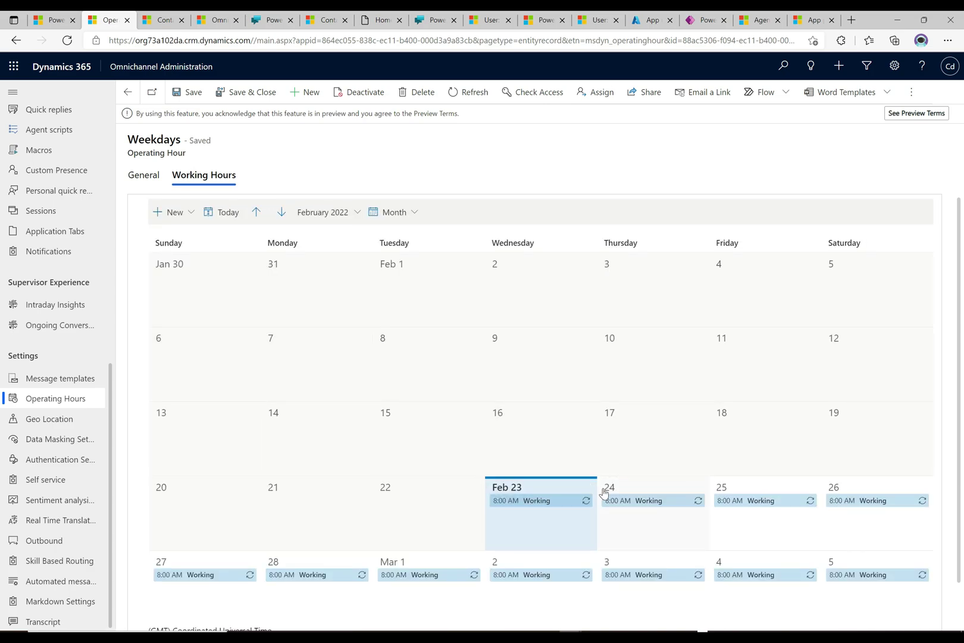
left_click(528, 503)
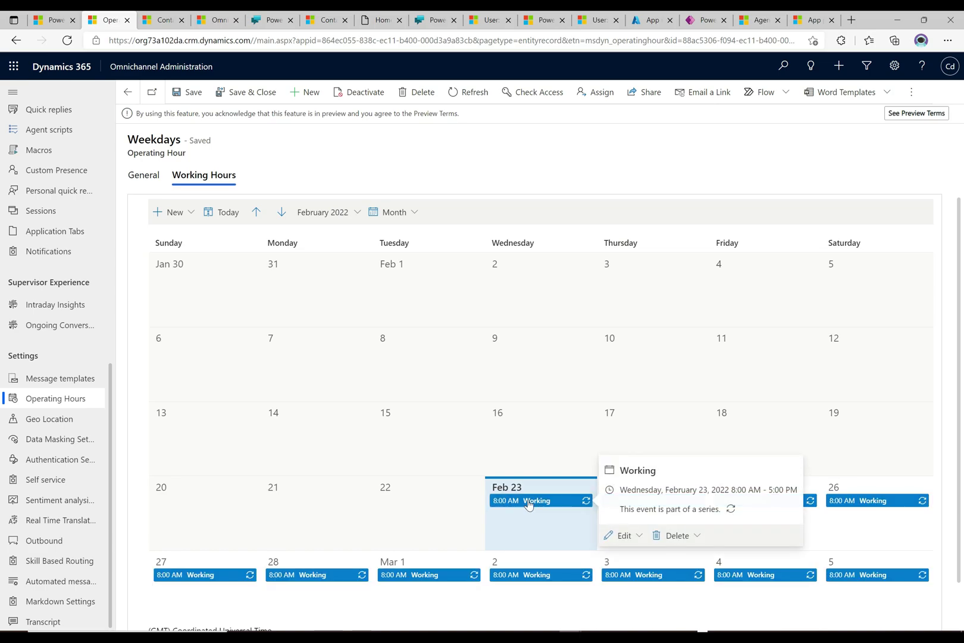
left_click(622, 538)
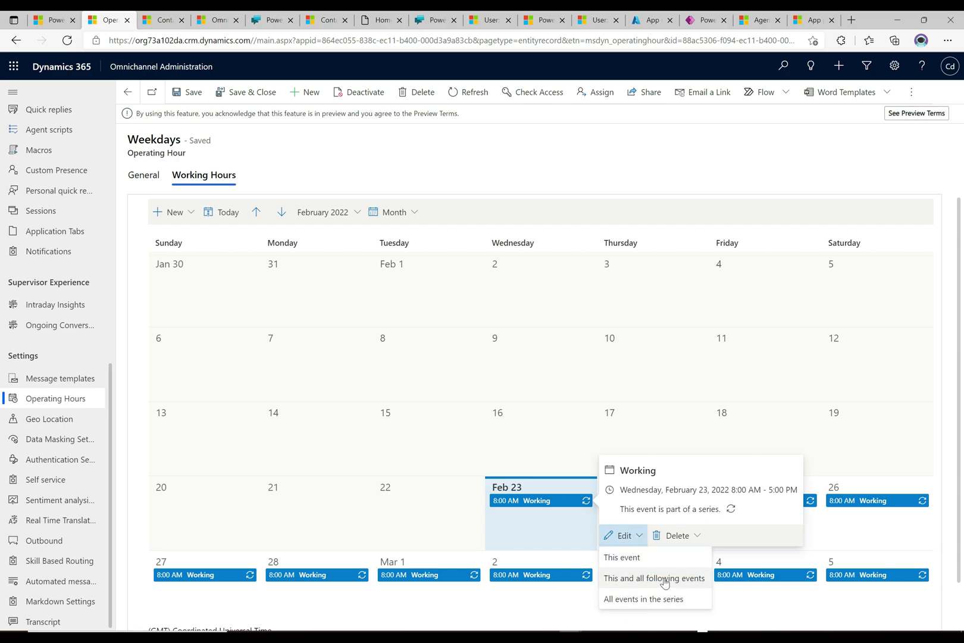
left_click(622, 558)
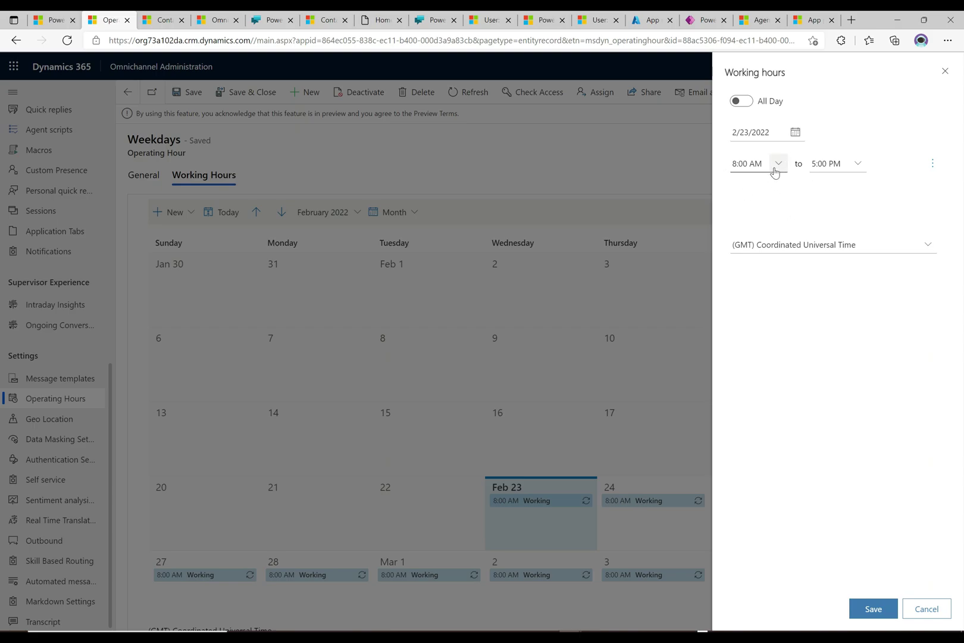
- Try a 7:00 PM start time for February 23 and dismiss the start-after-end error
key("Tab")
left_click(798, 170)
left_click(784, 164)
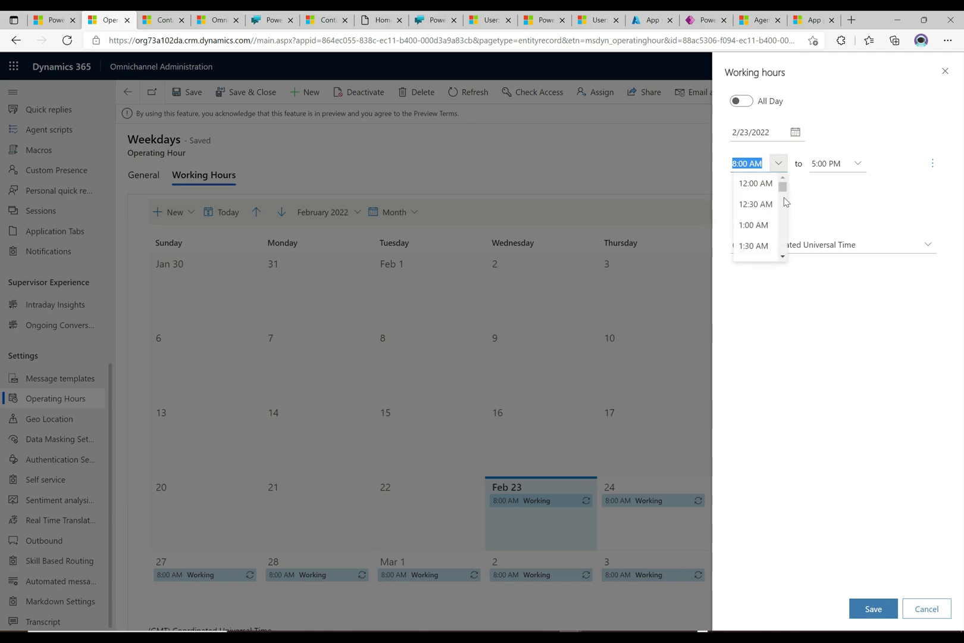
left_click_drag(783, 191, 790, 246)
left_click(751, 210)
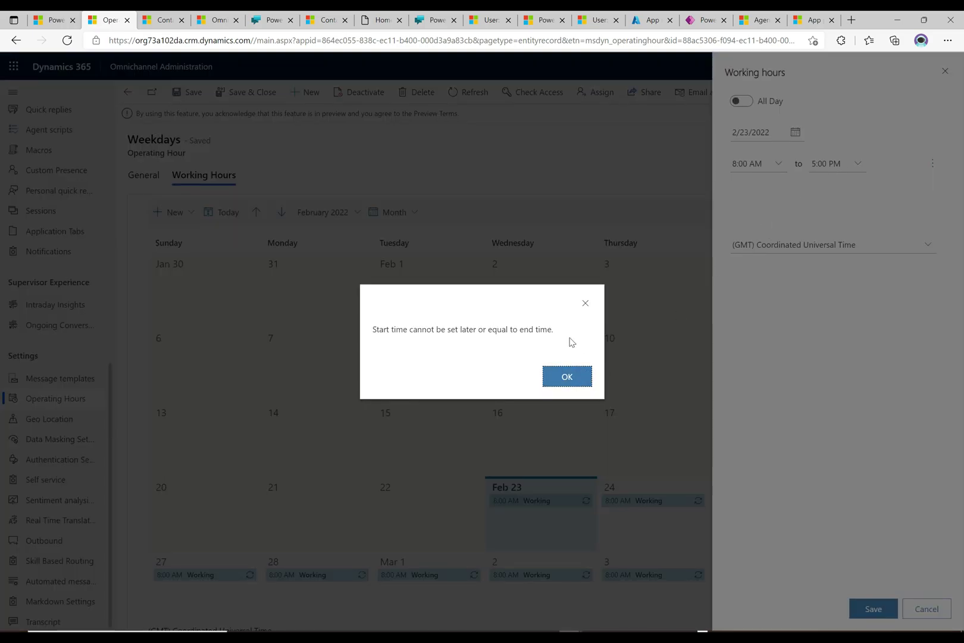
left_click(563, 378)
- Set February 23's end time to 11:30 PM and start time to 9:00 PM, then save
left_click(858, 163)
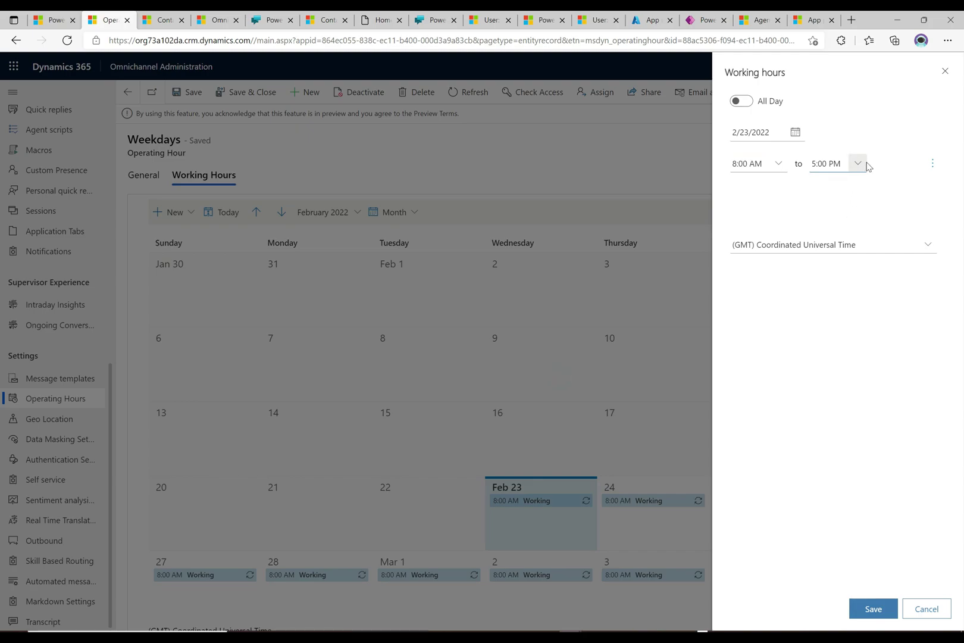
left_click_drag(861, 191, 861, 254)
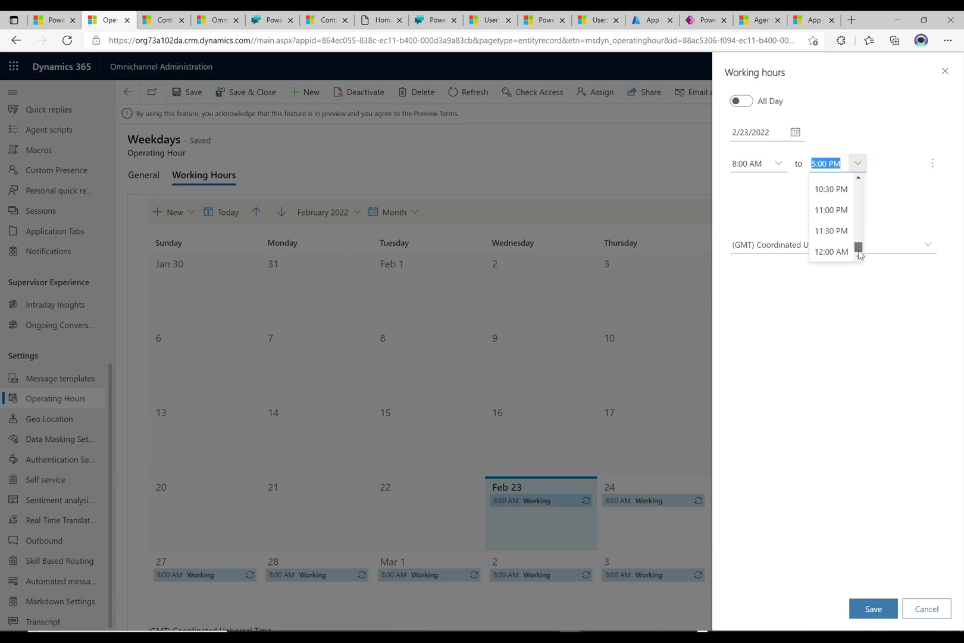
left_click(832, 230)
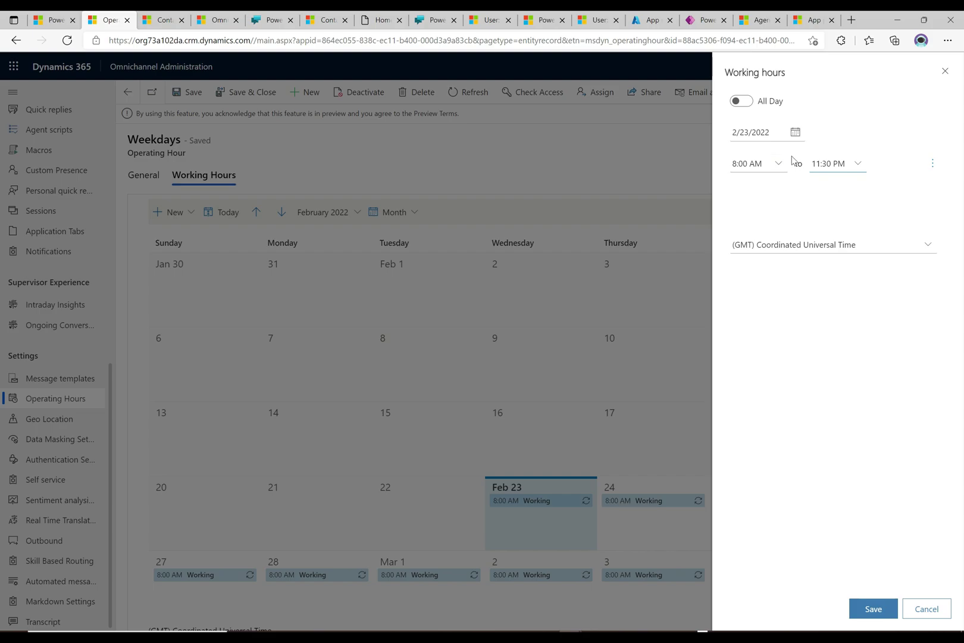
left_click(779, 163)
scroll(781, 215, "down", 5)
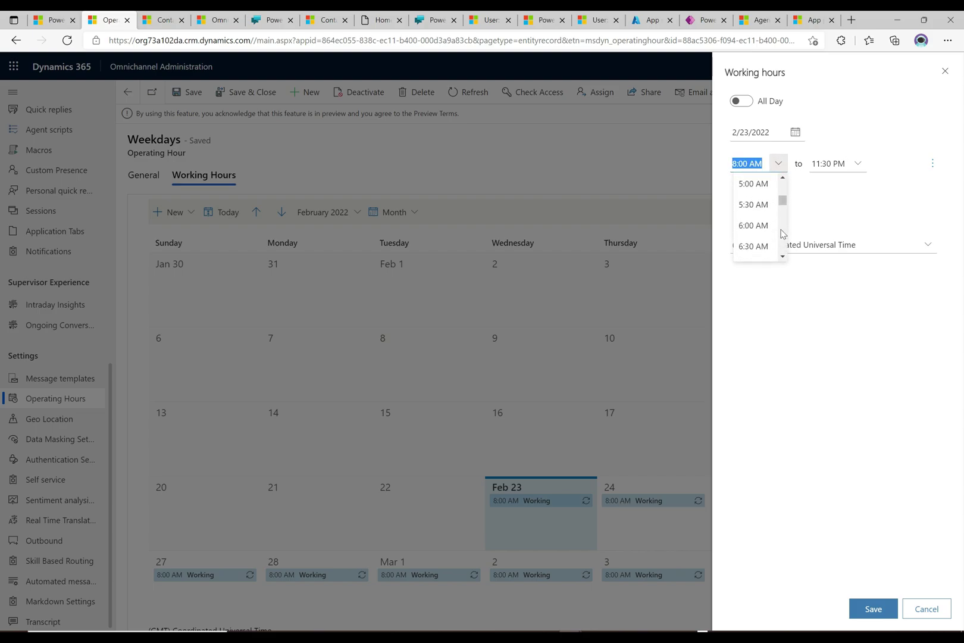
scroll(781, 233, "down", 6)
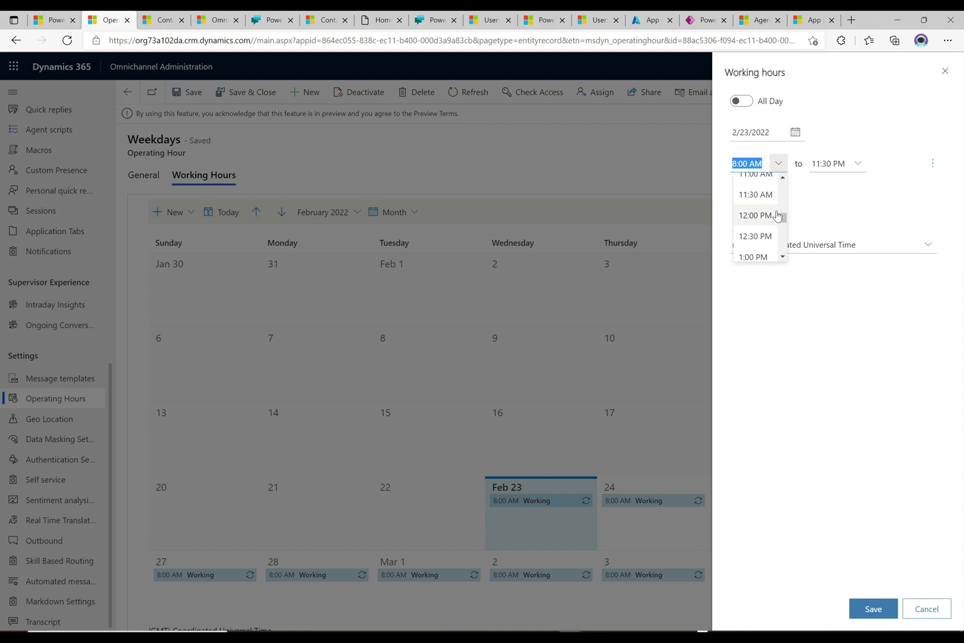
left_click_drag(782, 217, 782, 243)
left_click(756, 238)
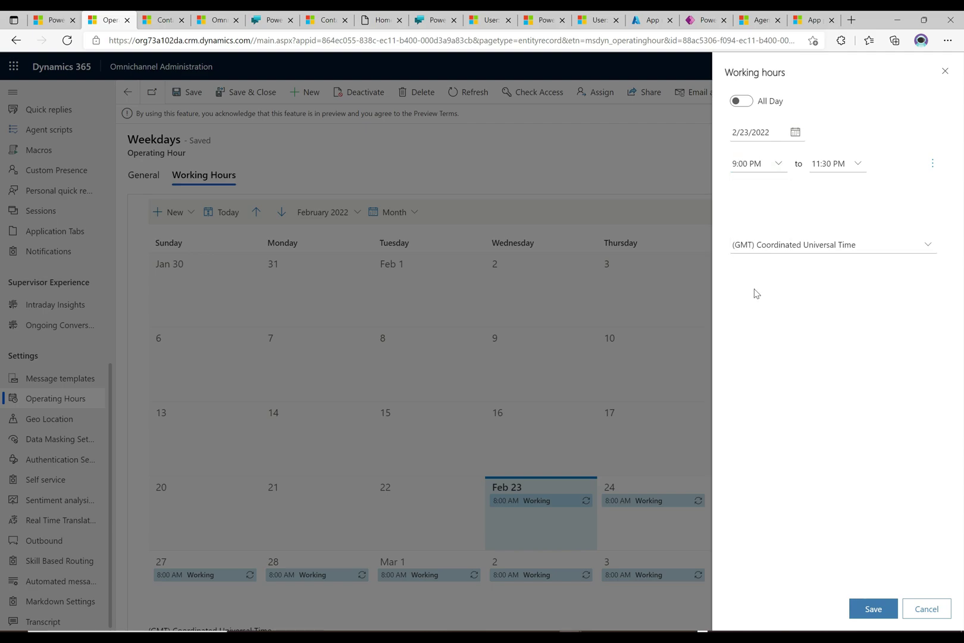
left_click(866, 614)
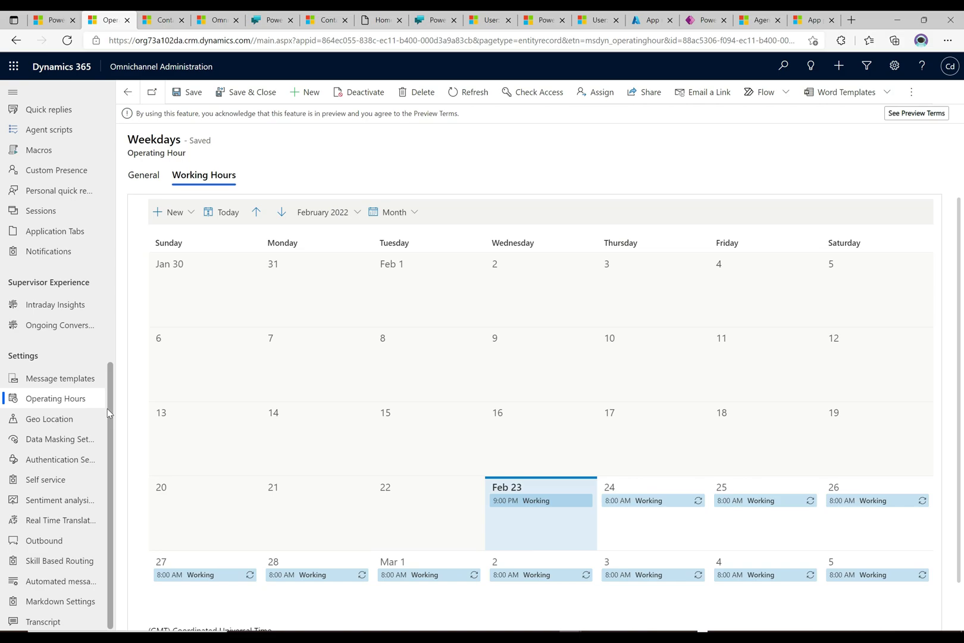
- Go to the Chat widgets list under Channels in the sitemap
scroll(111, 432, "up", 8)
left_click(76, 214)
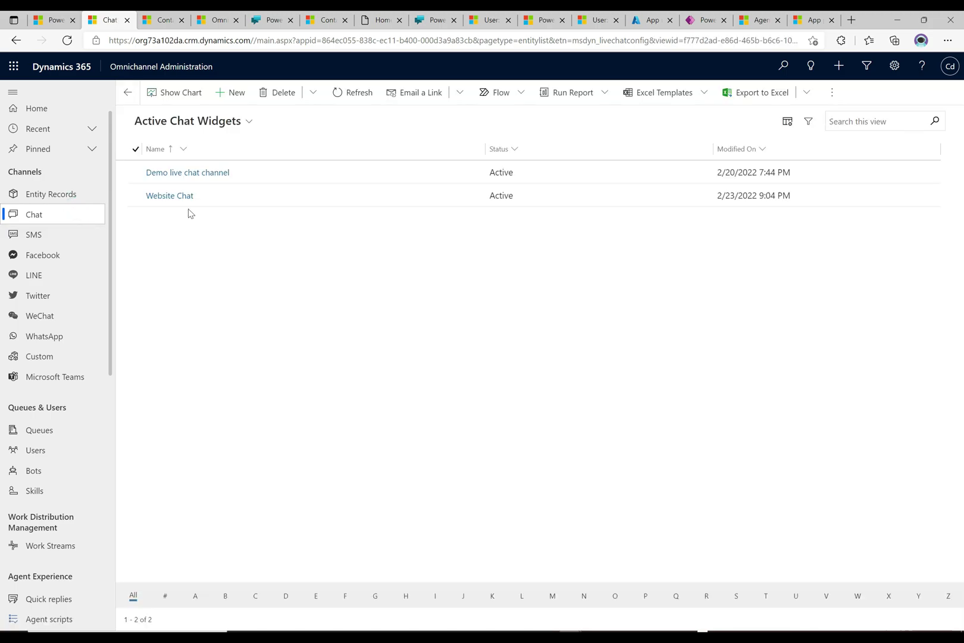
- Open Website Chat and set its Design-tab Operating hours lookup to Weekdays
left_click(185, 196)
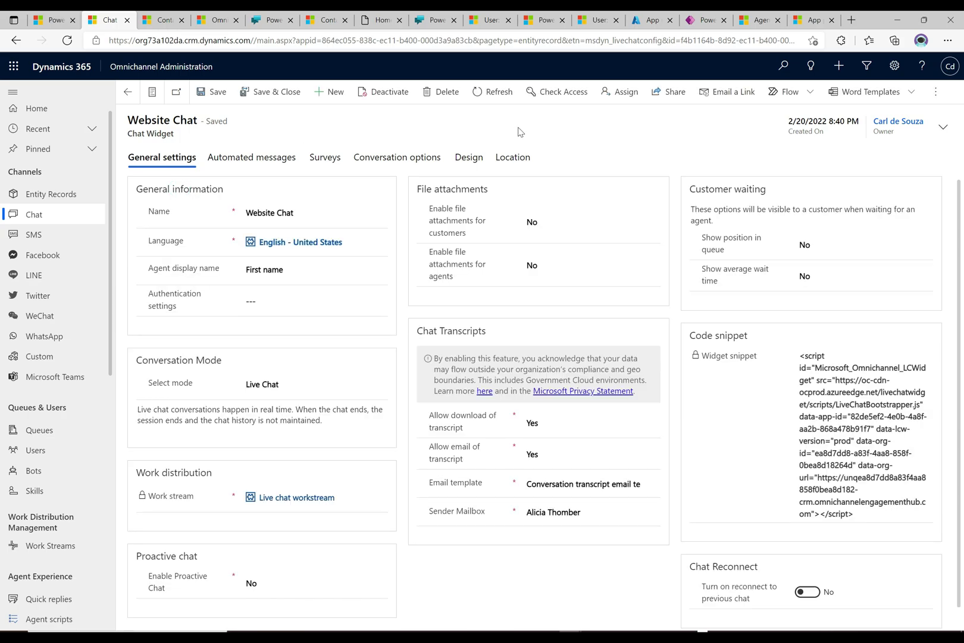
left_click(469, 169)
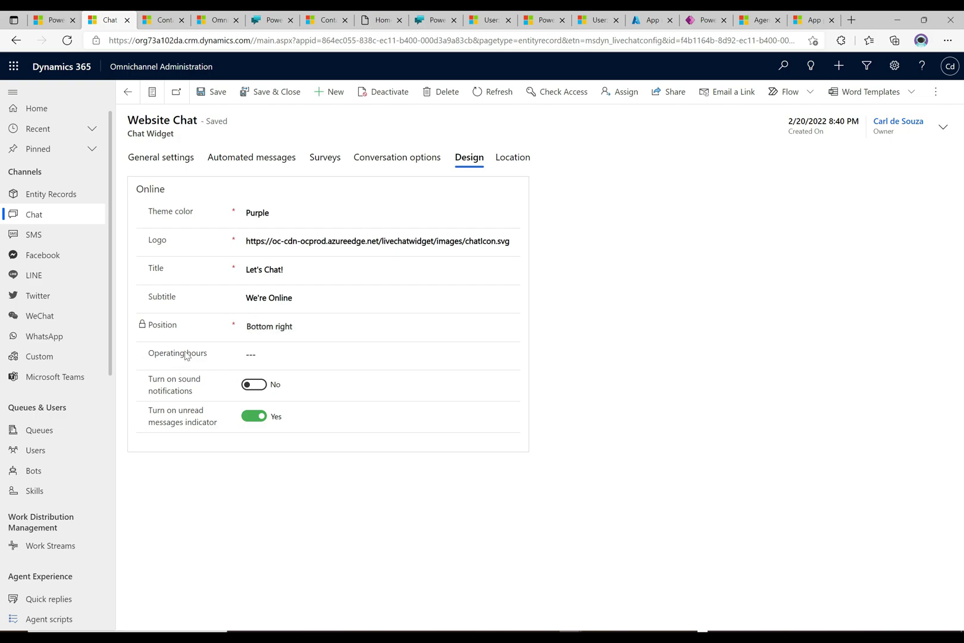
left_click(256, 354)
left_click(275, 355)
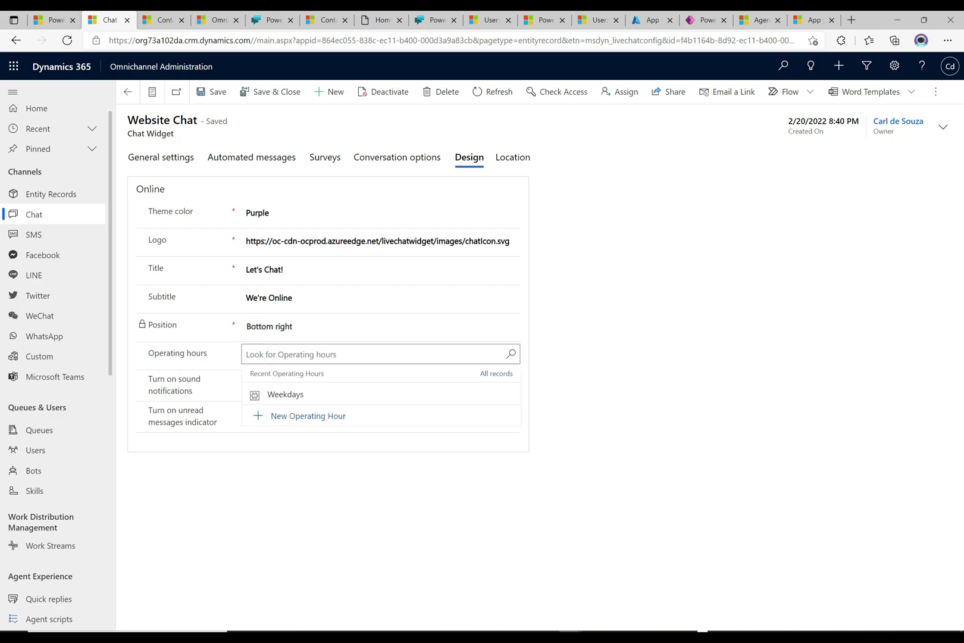
left_click(288, 395)
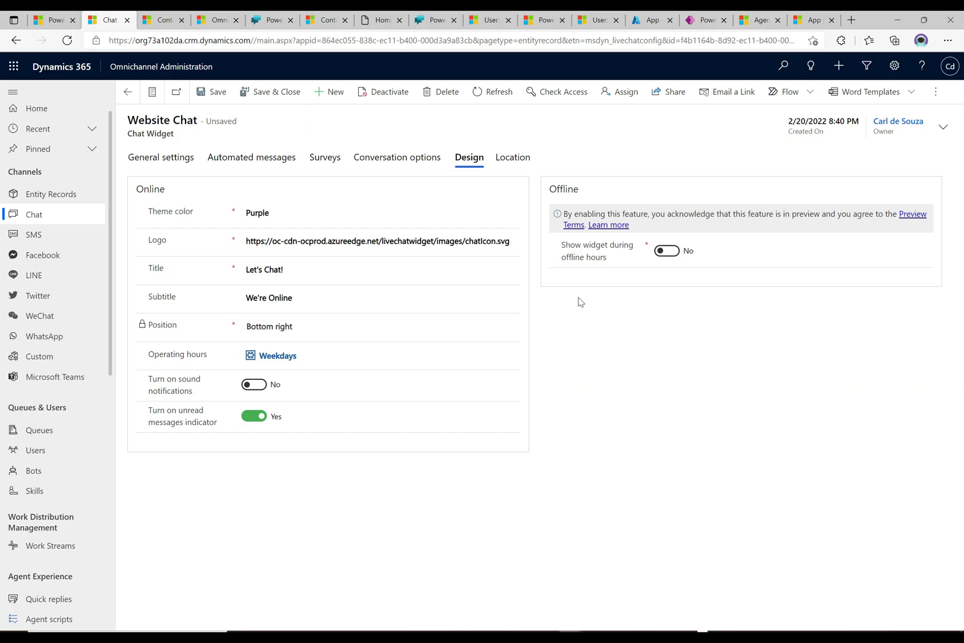
- Save Website Chat, then turn Show widget during offline hours to Yes
left_click(215, 95)
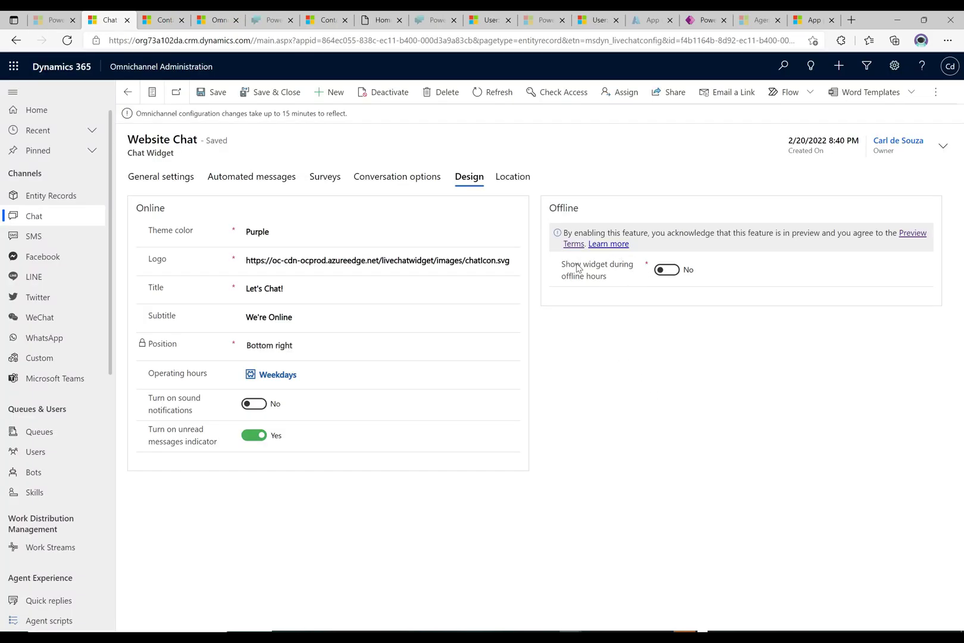
left_click(667, 270)
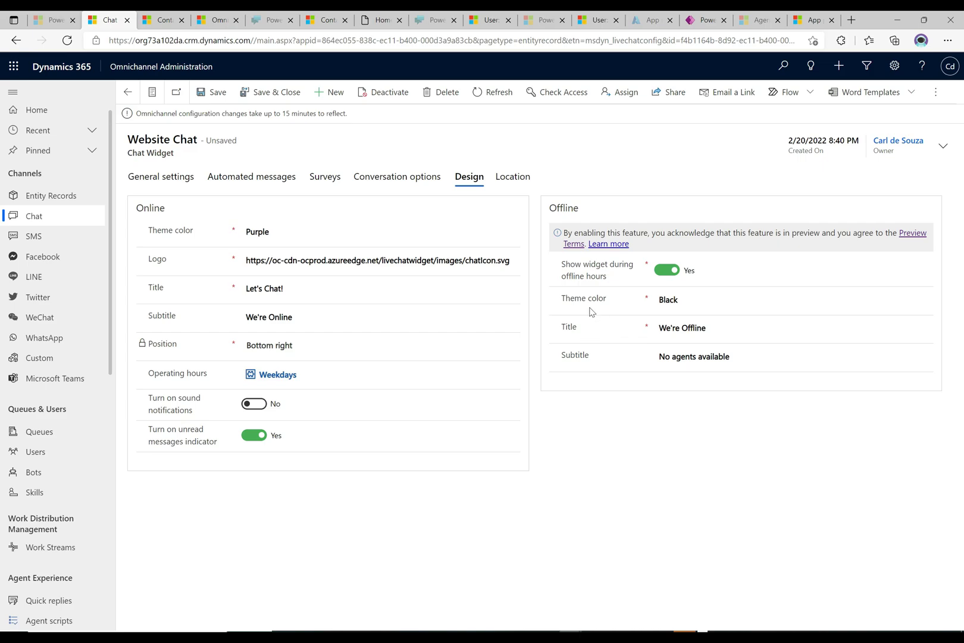
- Keep the Purple online and Black offline theme colours, review the offline title, and save
left_click(683, 304)
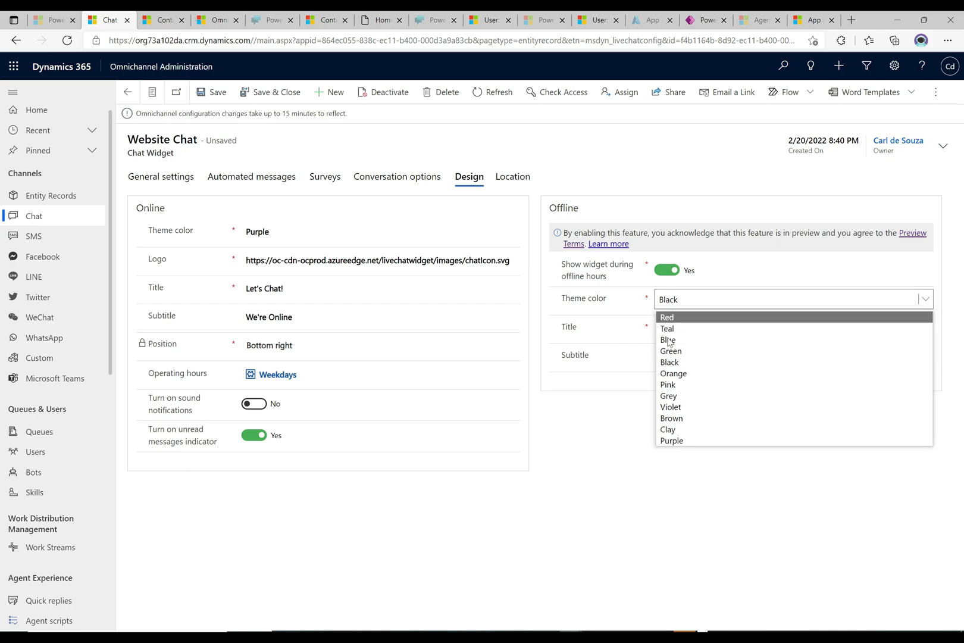
left_click(332, 233)
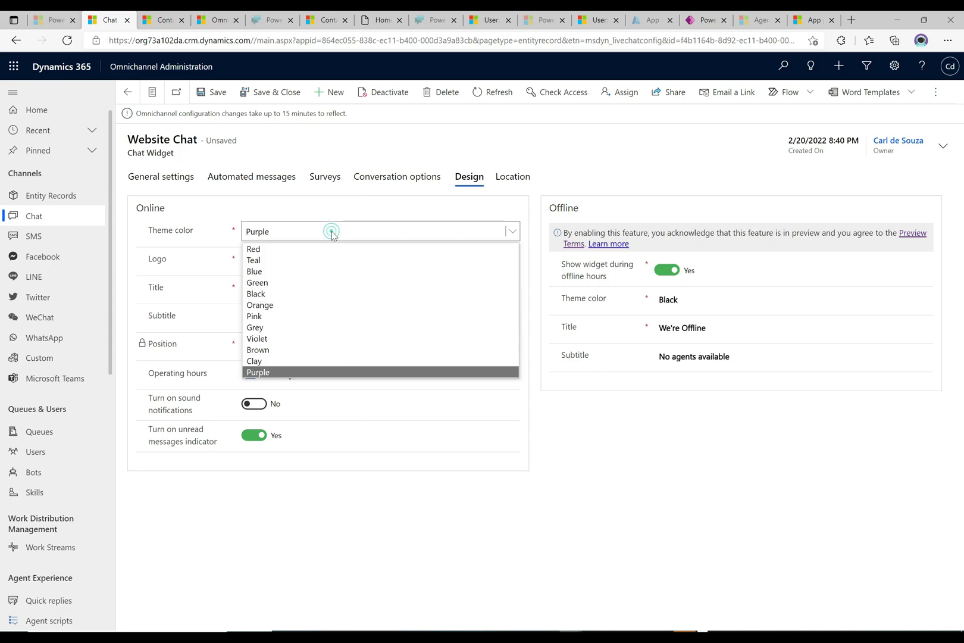
left_click(332, 233)
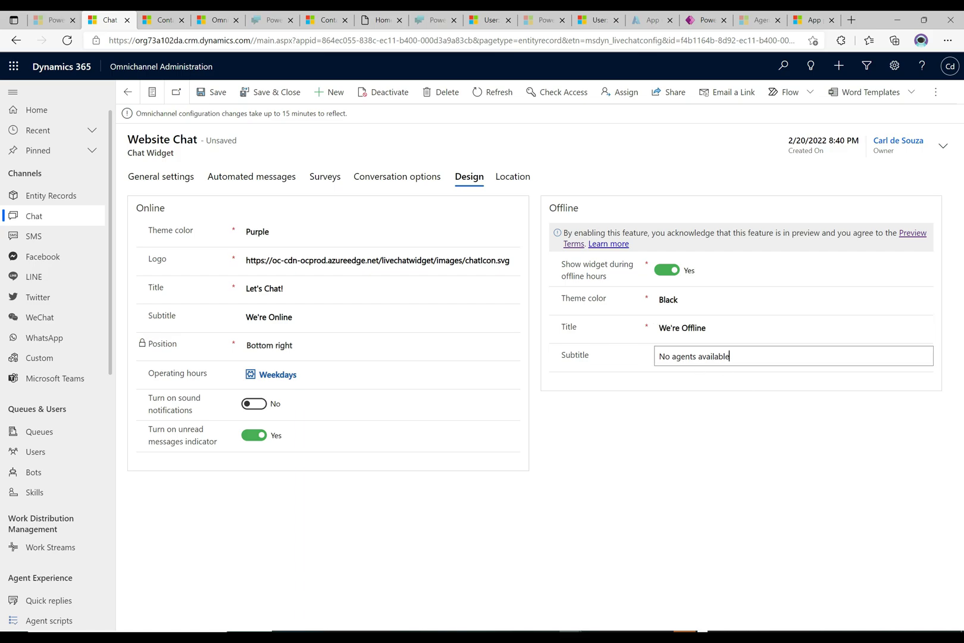
left_click(706, 327)
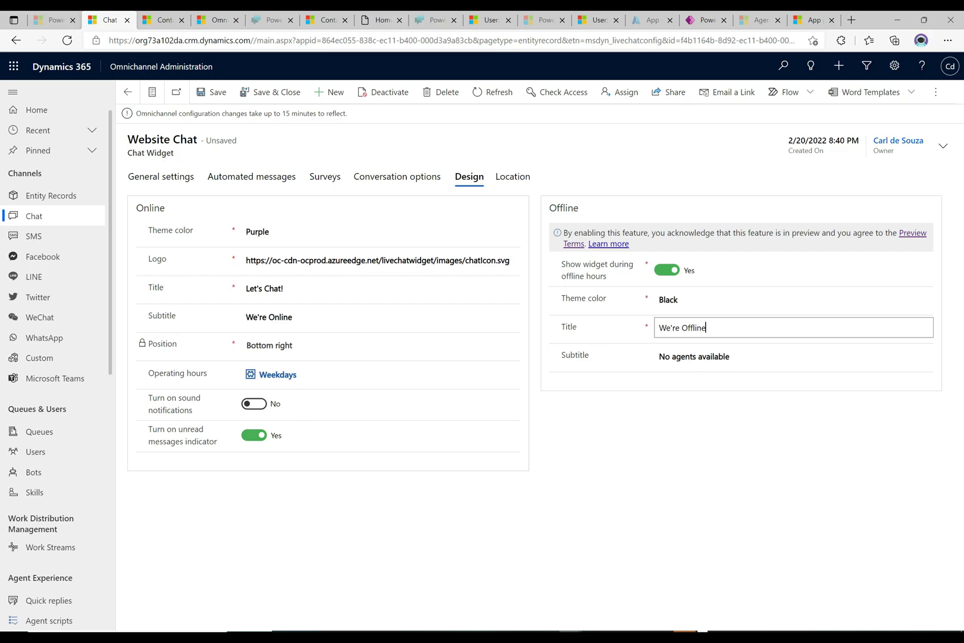
left_click(218, 94)
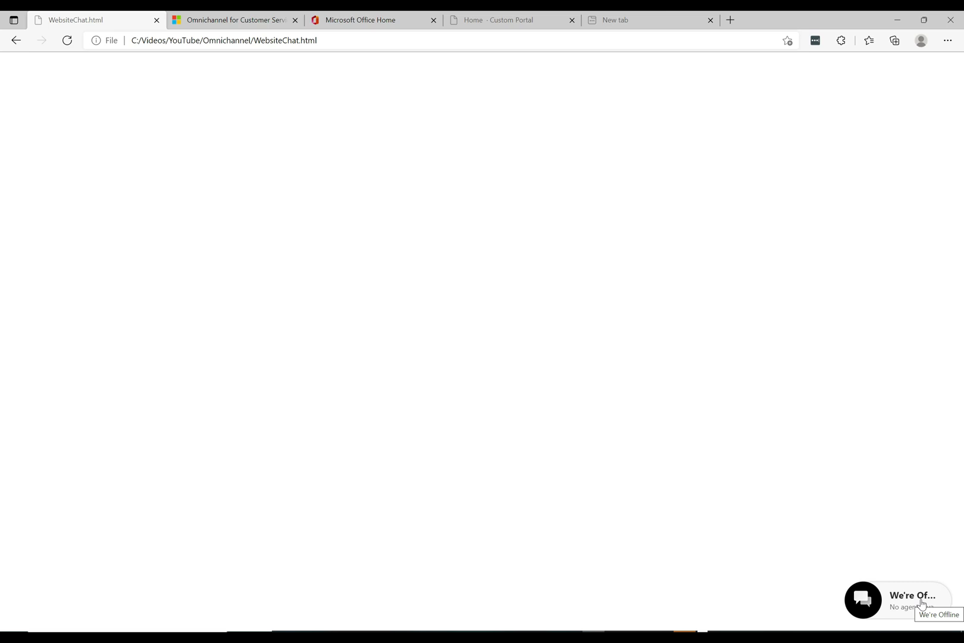
- Open the We're Offline chat on WebsiteChat.html to see its outside-hours message
left_click(922, 602)
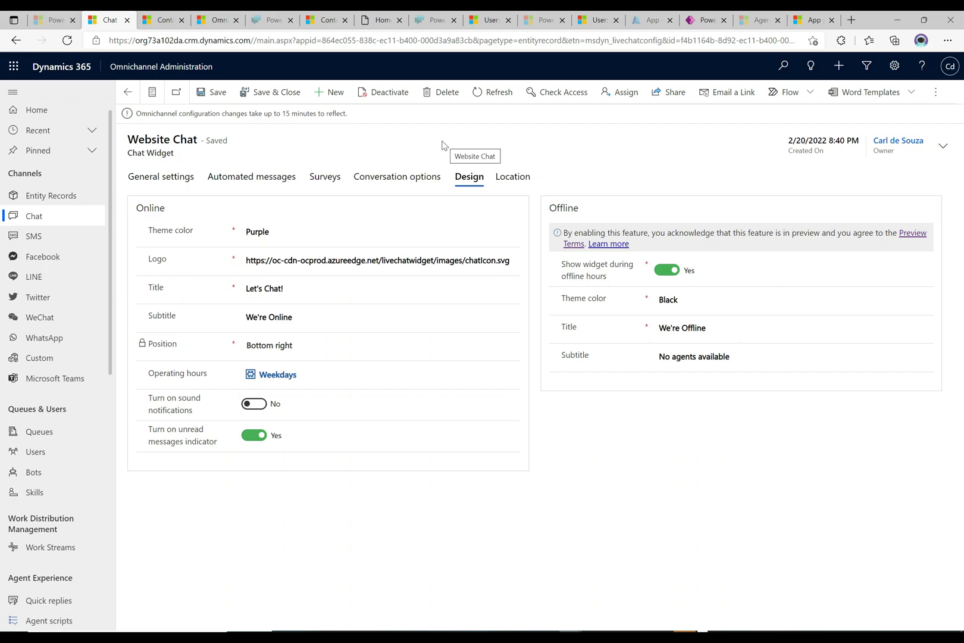
- Open the Out of operating hour message from Automated messages and read its localized text
left_click(266, 180)
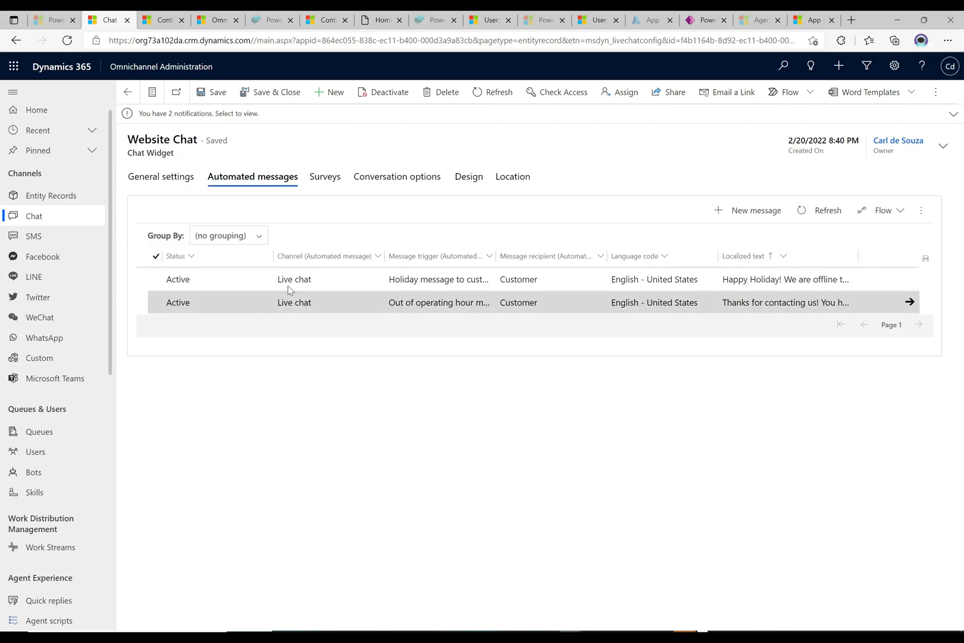
double_click(453, 304)
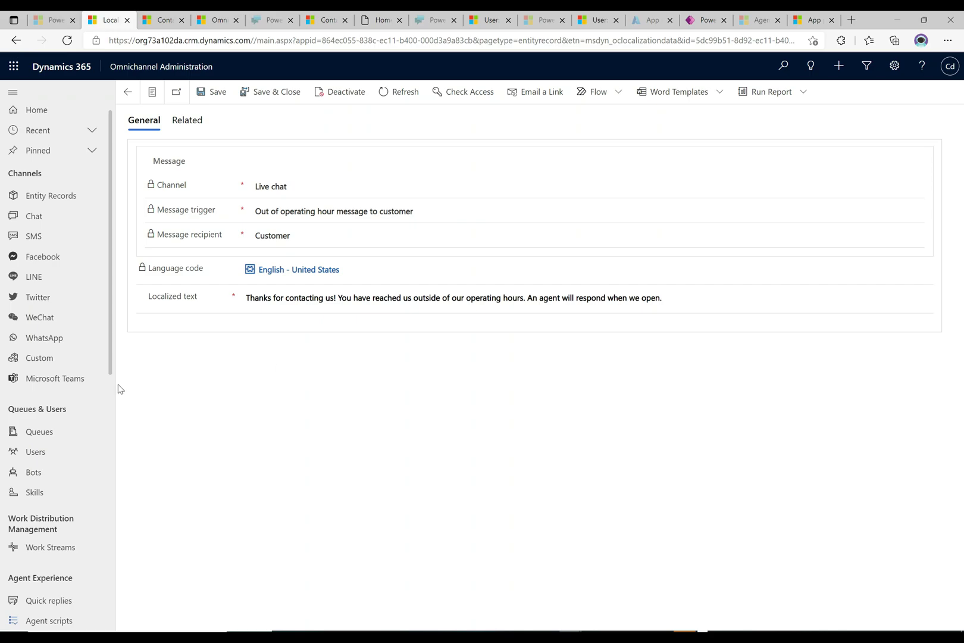
scroll(113, 388, "down", 8)
scroll(112, 388, "down", 1)
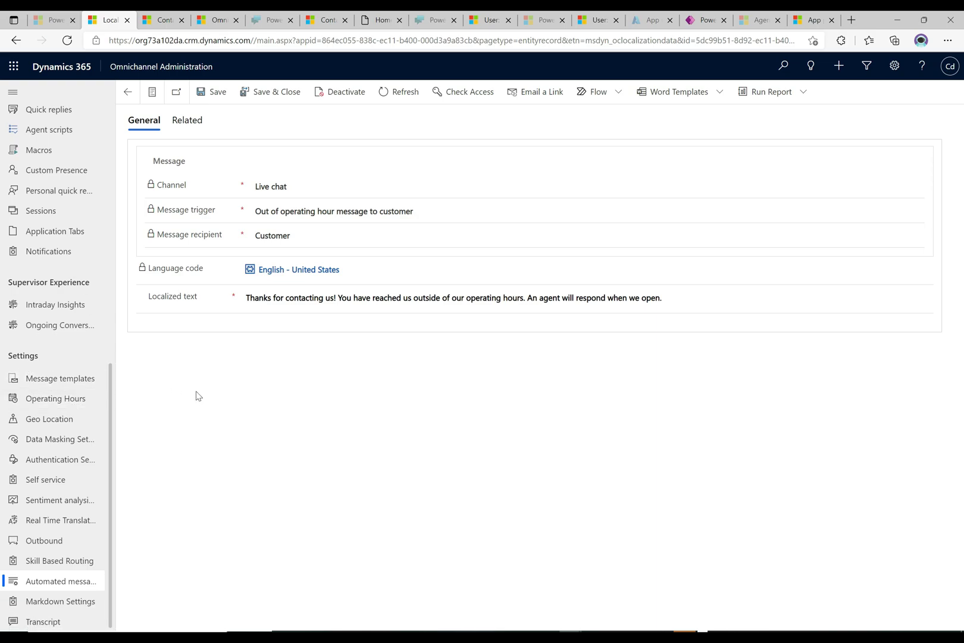
- Open the full Automated messages list and filter the Channel column to Live chat
left_click(62, 580)
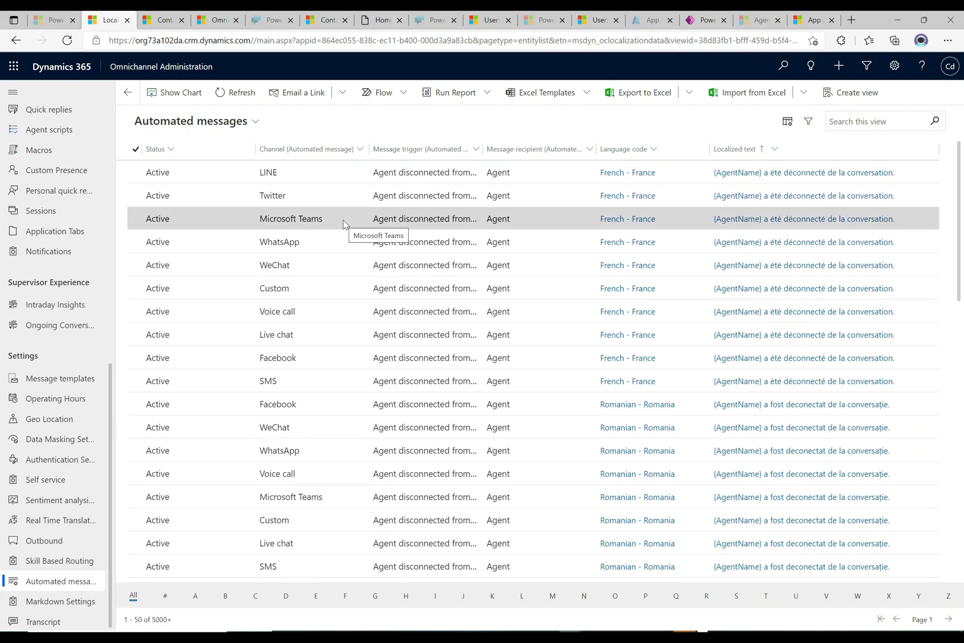
left_click(363, 149)
left_click(311, 214)
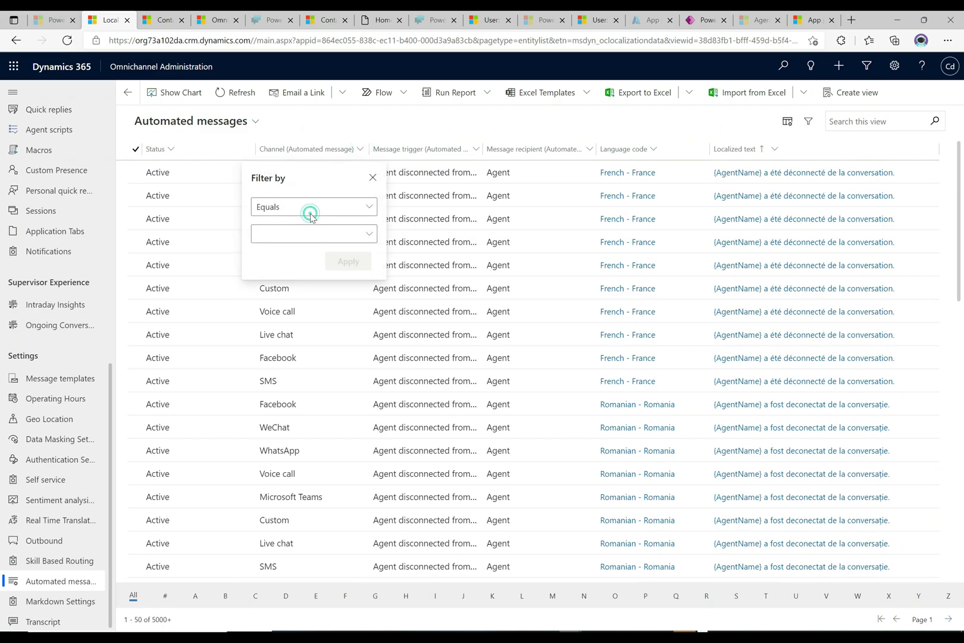
left_click(370, 238)
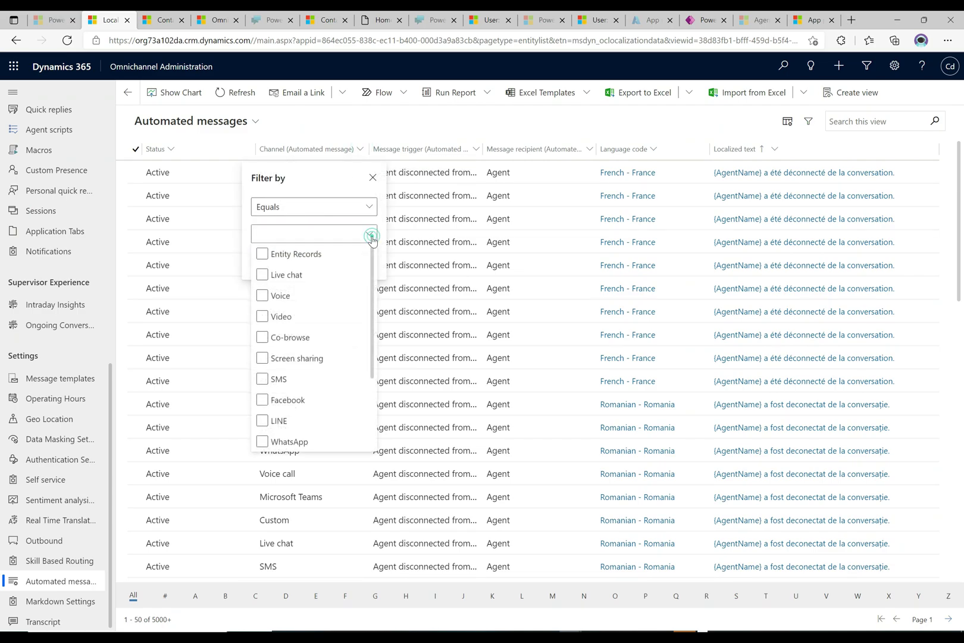
left_click(262, 275)
left_click(370, 233)
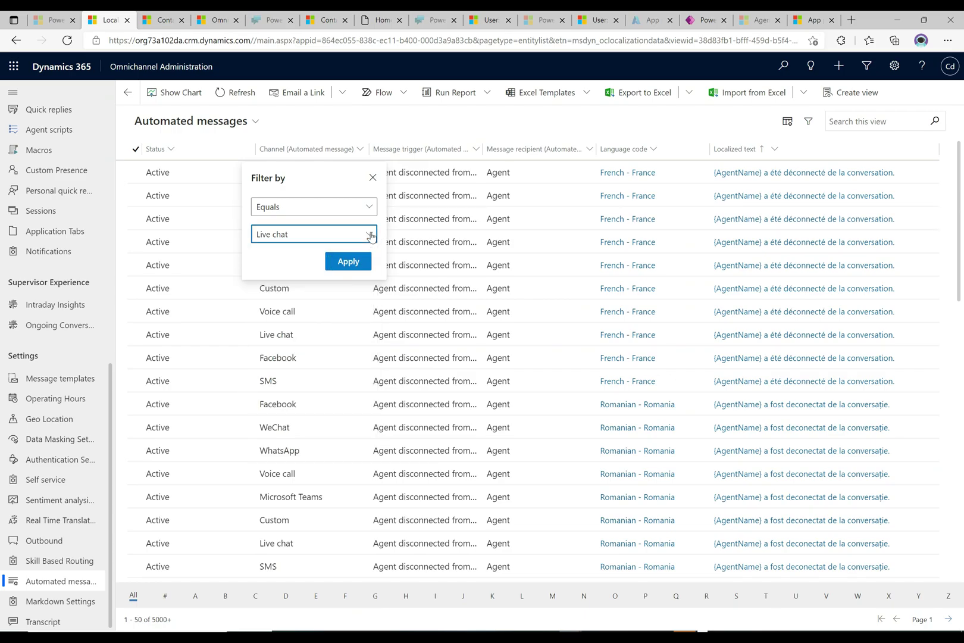
left_click(353, 260)
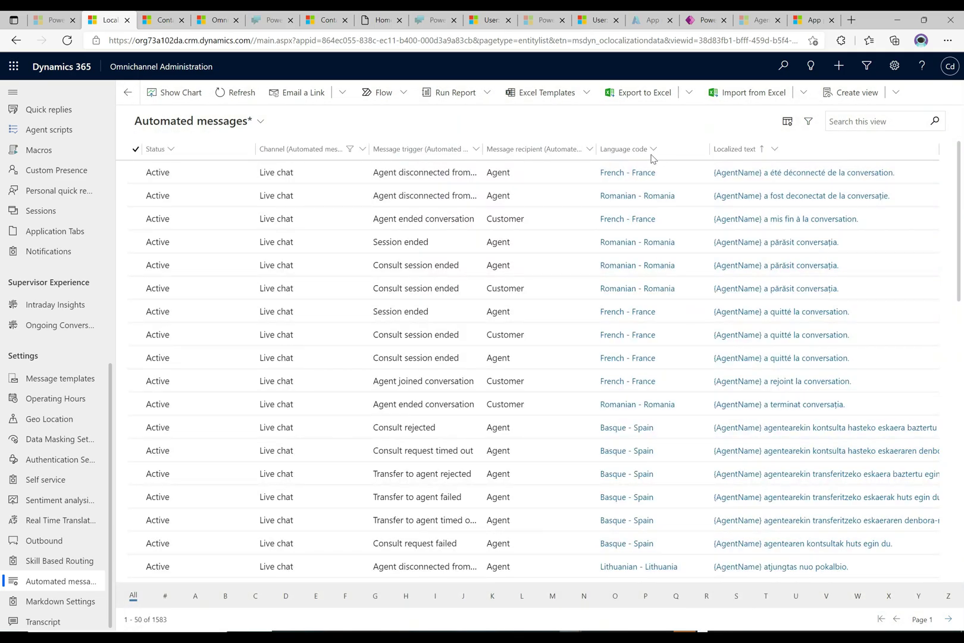
- Filter Language code to English - United States and open the Out of operating hour message
left_click(654, 150)
left_click(622, 212)
left_click(636, 231)
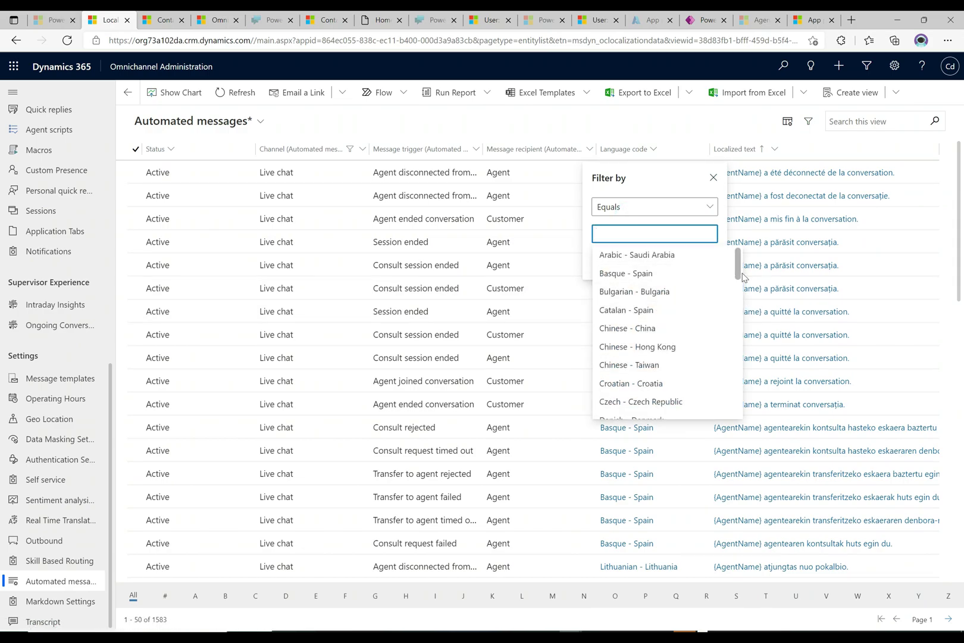
left_click_drag(738, 271, 738, 287)
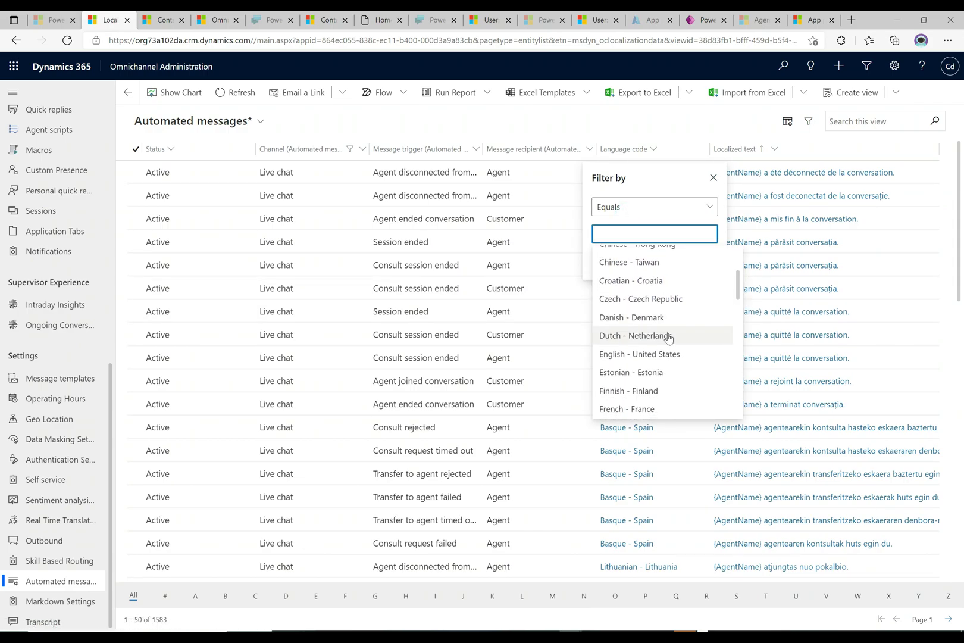
left_click(651, 354)
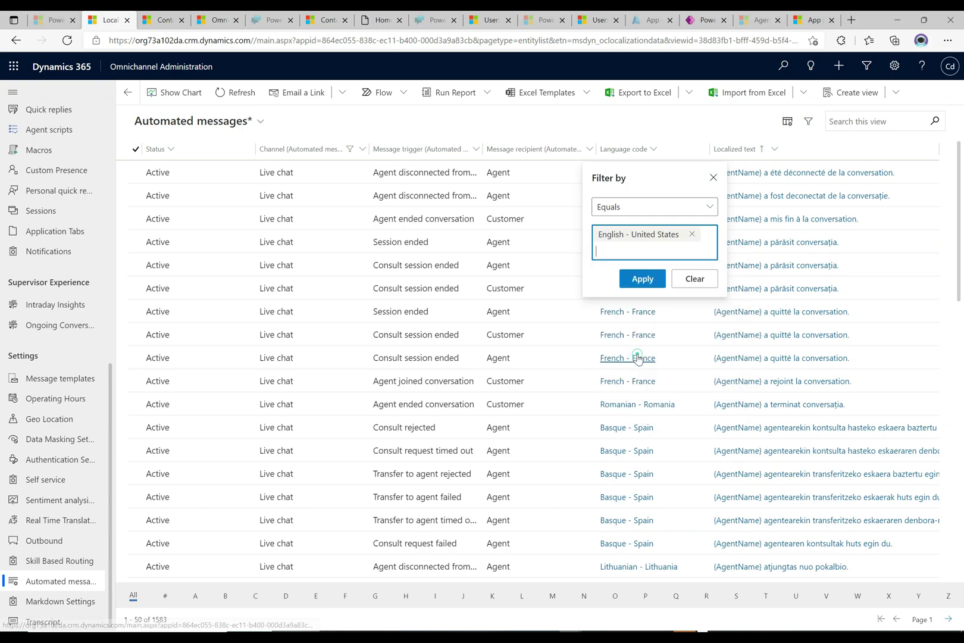
left_click(653, 277)
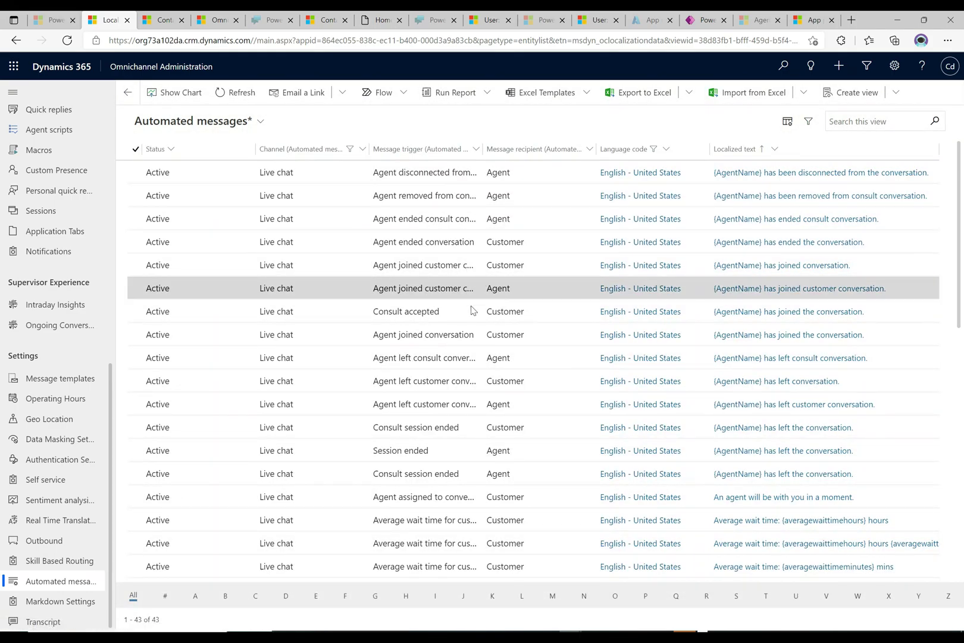
left_click_drag(960, 327, 960, 534)
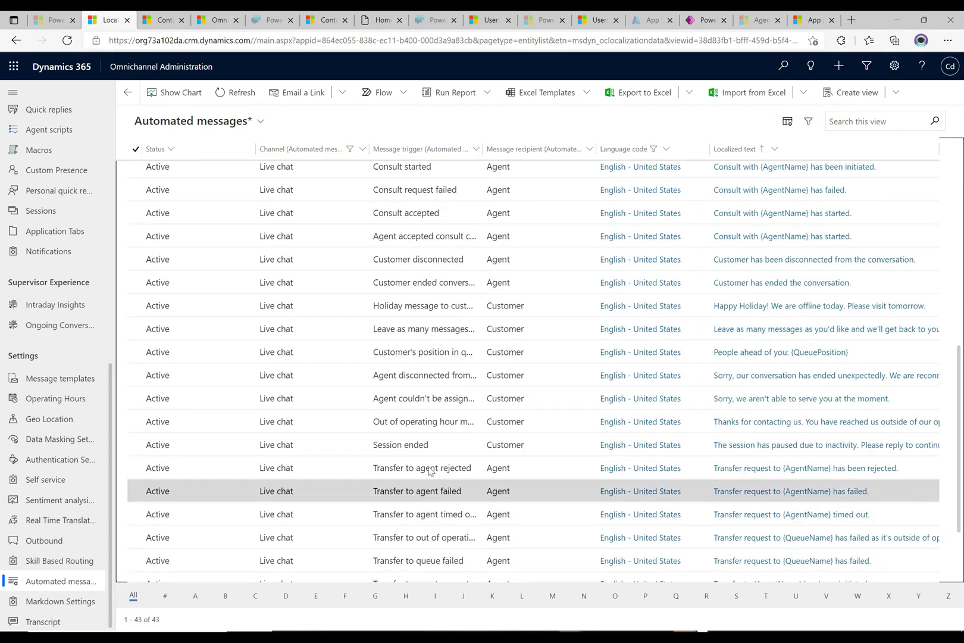
double_click(409, 423)
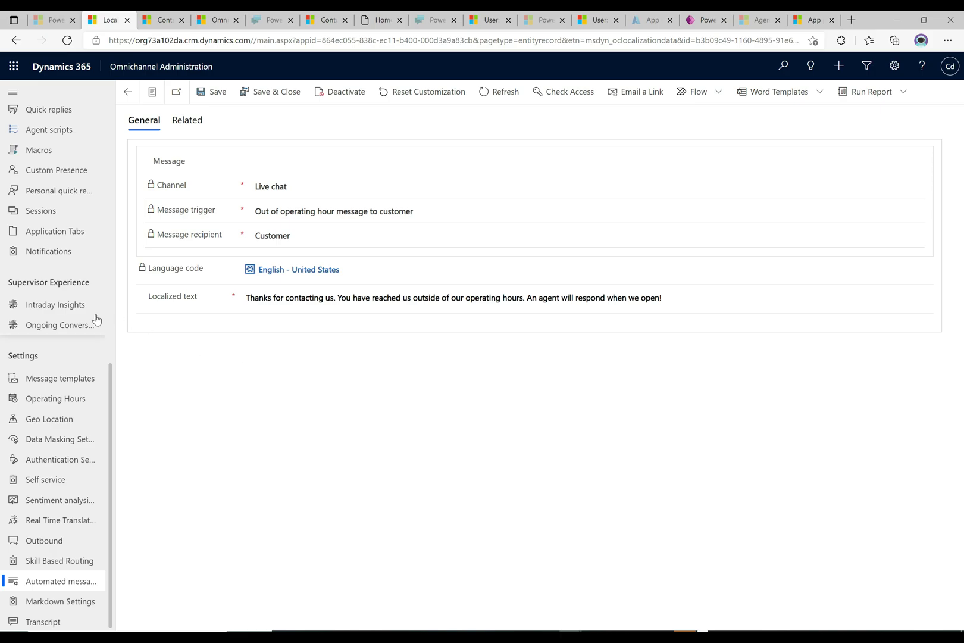
- Reopen the Website Chat widget from the Chat list and view its Automated messages tab
scroll(92, 298, "up", 10)
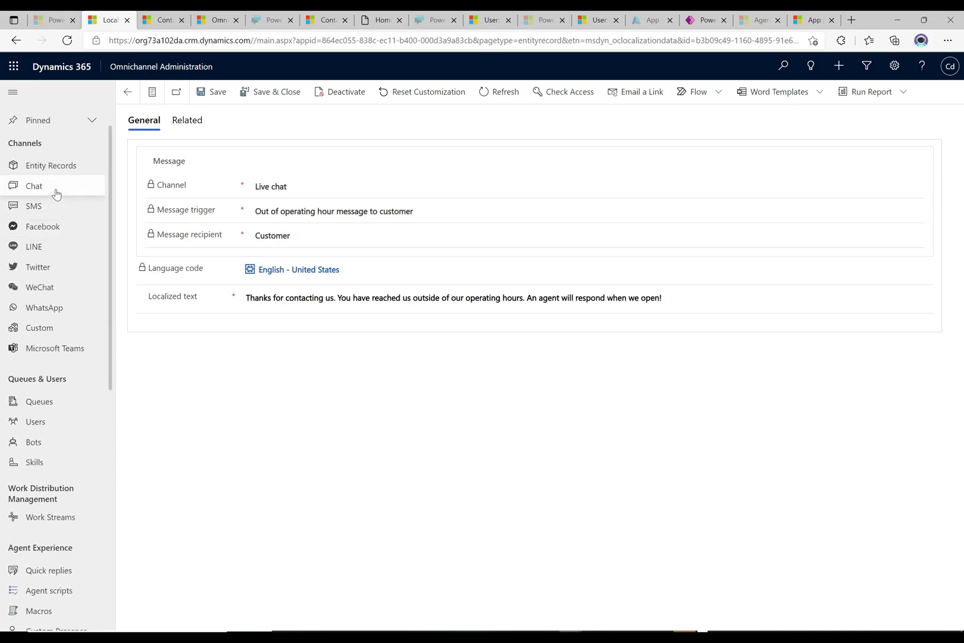
left_click(55, 190)
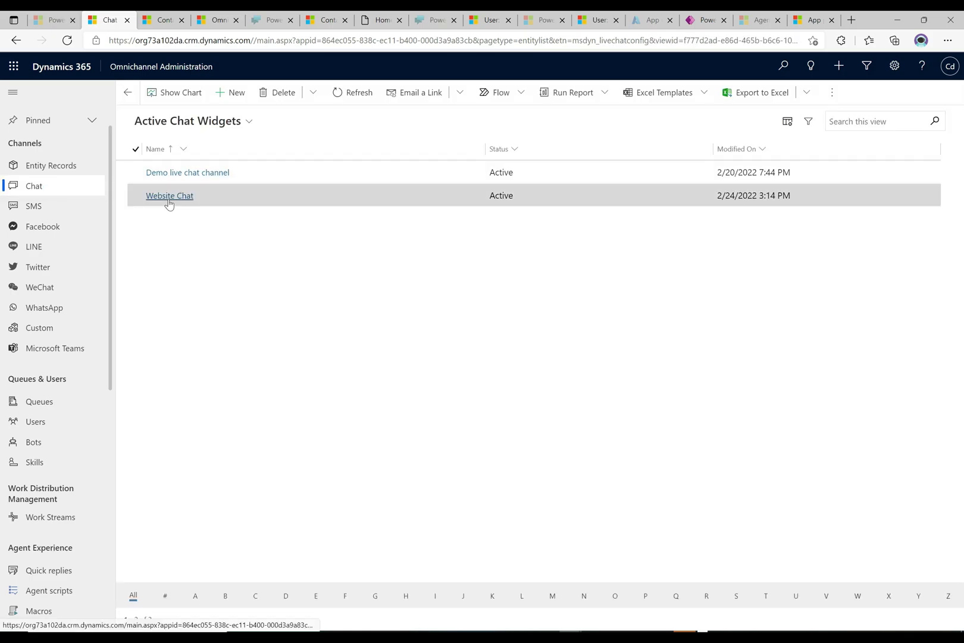
left_click(169, 196)
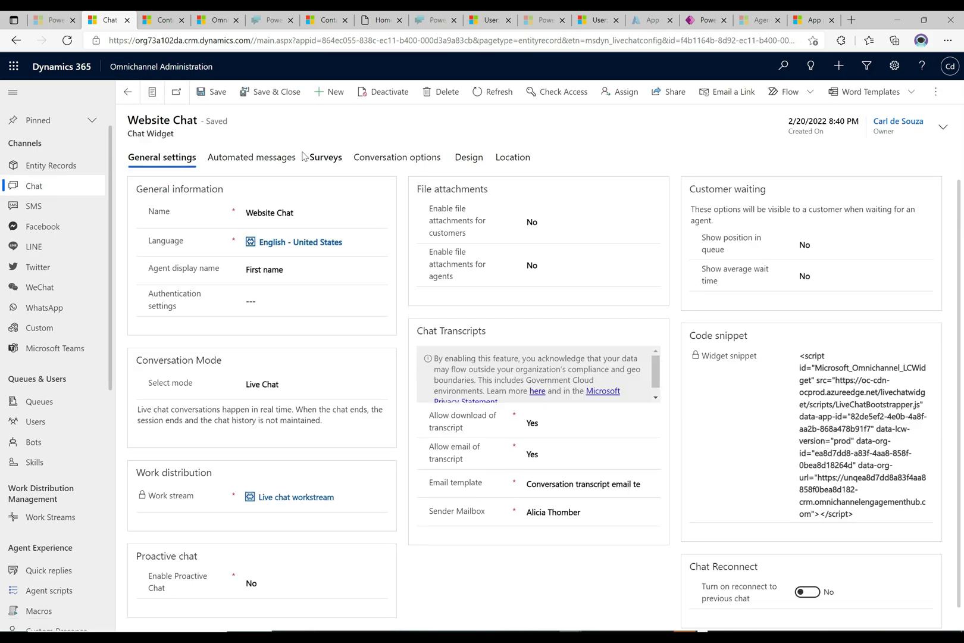
left_click(274, 160)
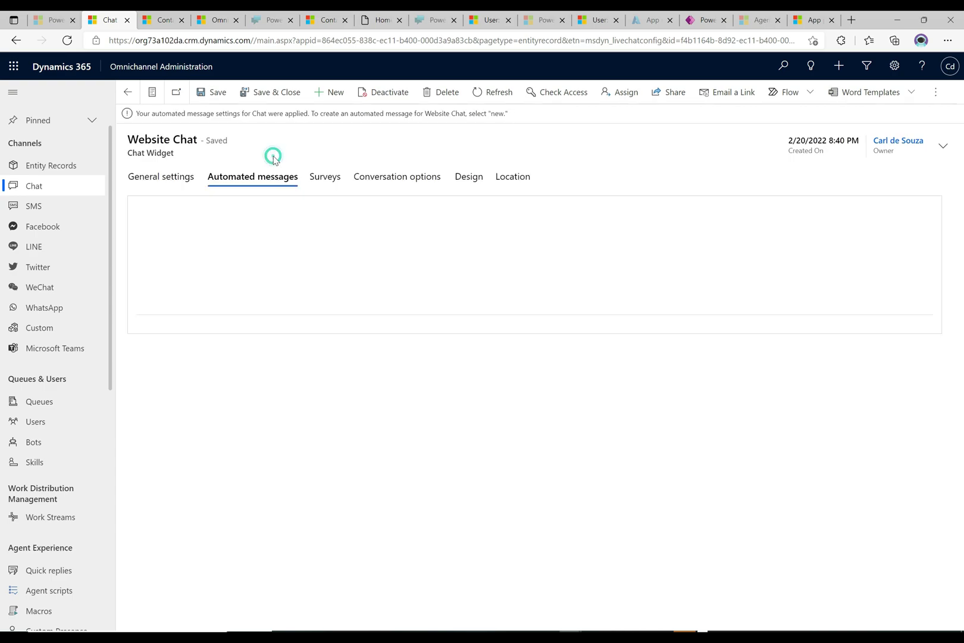